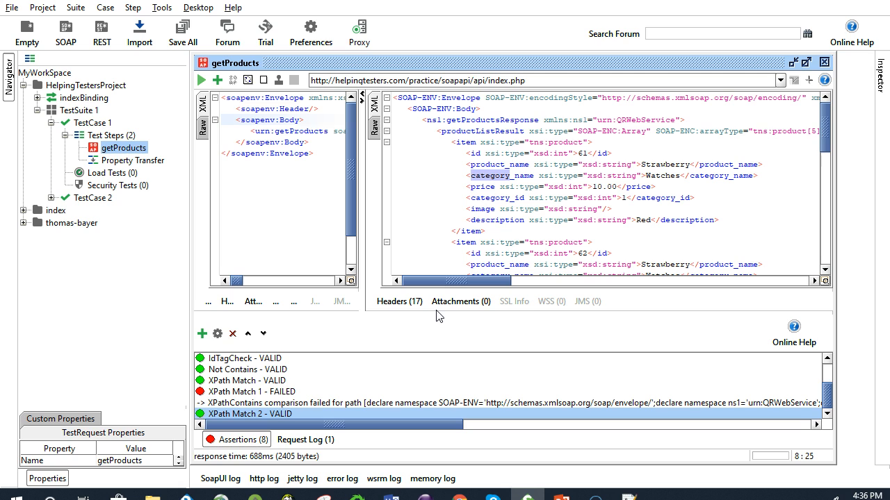
Add an XPath Match assertion to the getProducts test request
{"action": "left_click", "coordinate": [202, 334]}
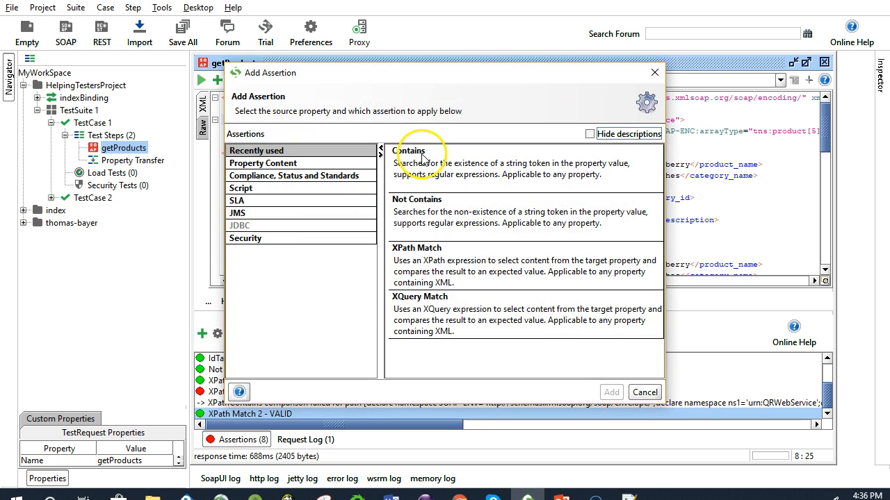
{"action": "left_click", "coordinate": [480, 272]}
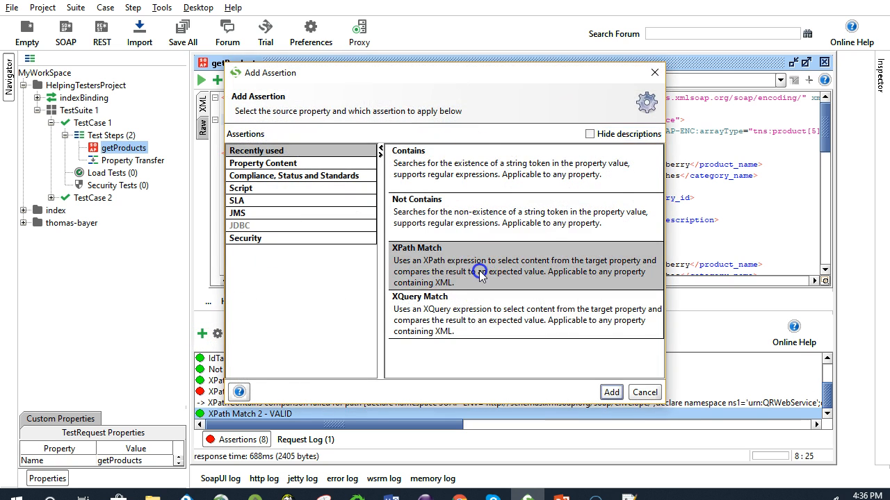
{"action": "double_click", "coordinate": [479, 272]}
{"action": "left_click", "coordinate": [423, 260]}
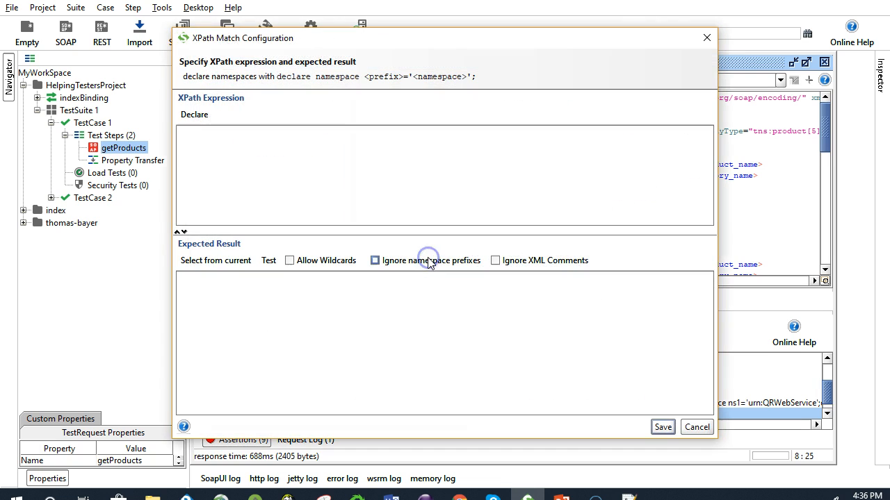
Declare the response namespaces and set the XPath expression to count(//id)
{"action": "left_click", "coordinate": [198, 118]}
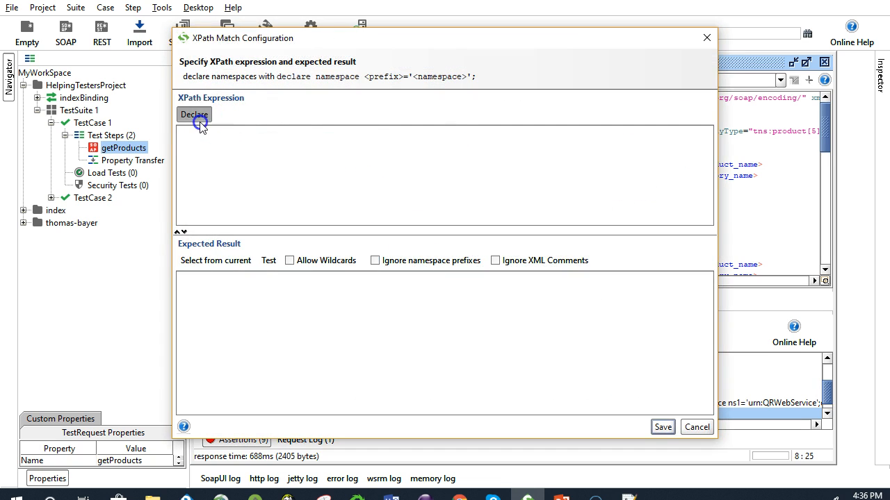
{"action": "left_click", "coordinate": [332, 191]}
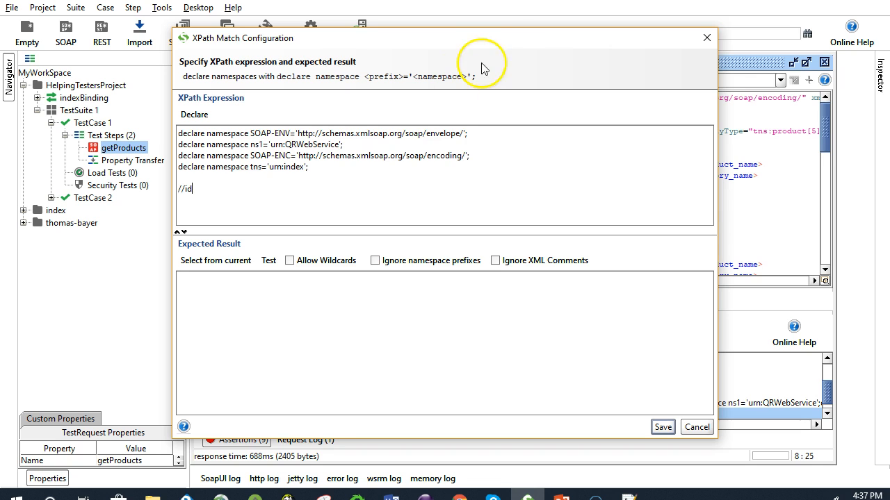
{"action": "left_click_drag", "start_coordinate": [505, 46], "coordinate": [346, 43]}
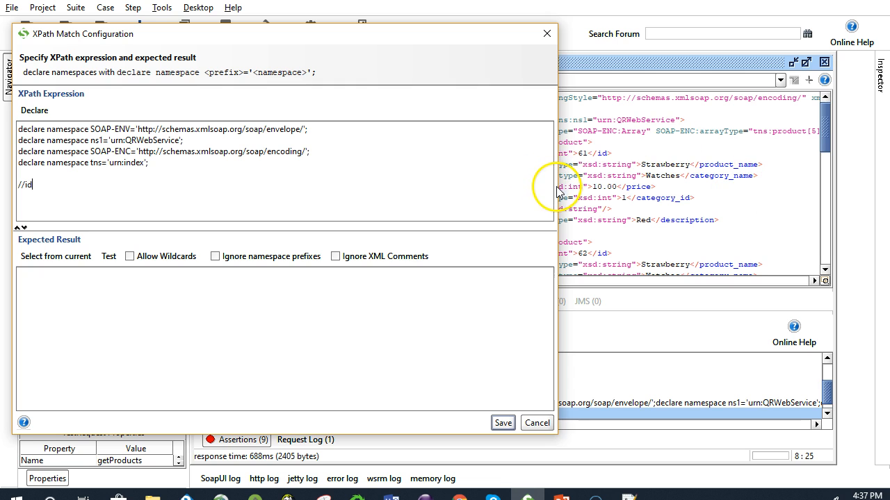
{"action": "left_click_drag", "start_coordinate": [560, 187], "coordinate": [383, 182]}
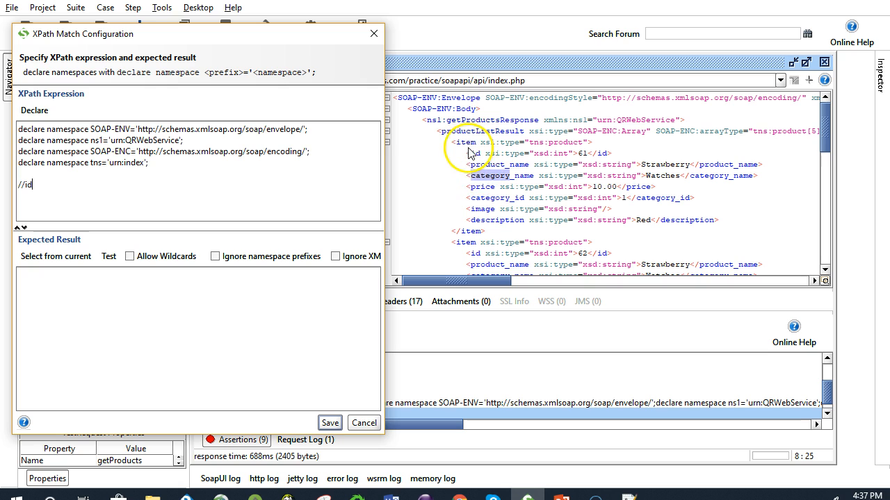
{"action": "left_click_drag", "start_coordinate": [72, 186], "coordinate": [19, 185]}
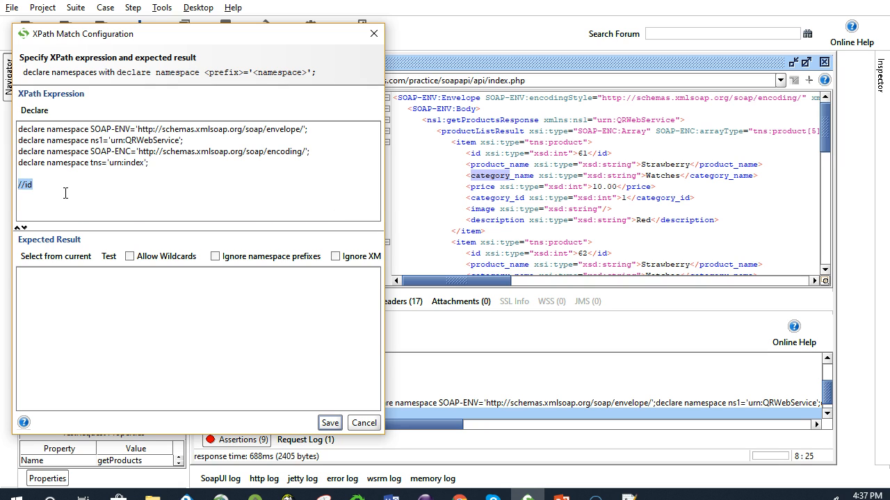
{"action": "left_click", "coordinate": [21, 185]}
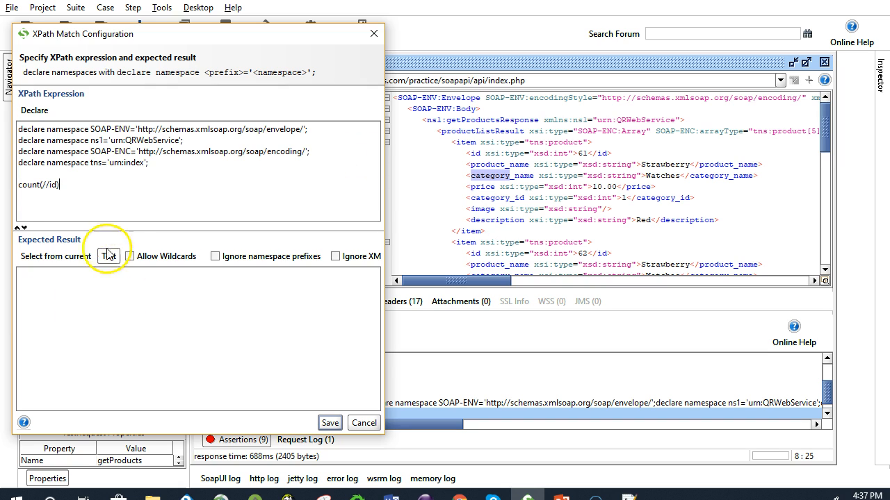
Enter 5 as the expected result and test the XPath expression against the current response
{"action": "left_click", "coordinate": [60, 297]}
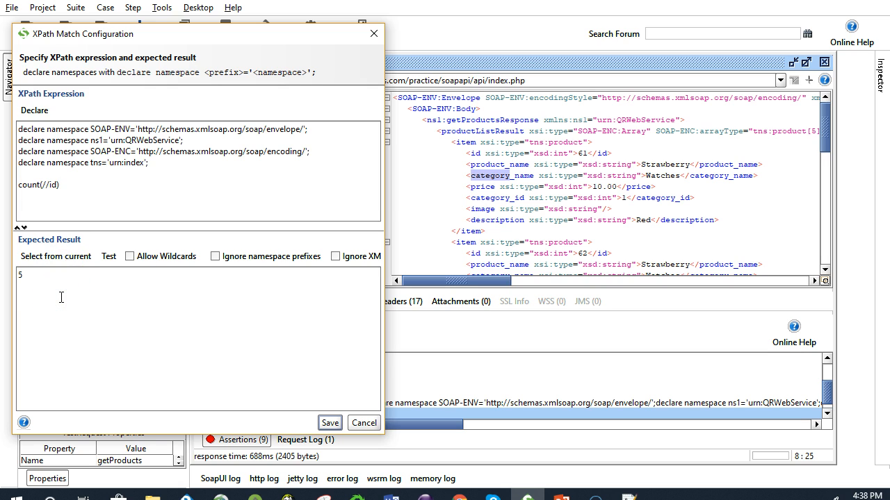
{"action": "left_click", "coordinate": [109, 256]}
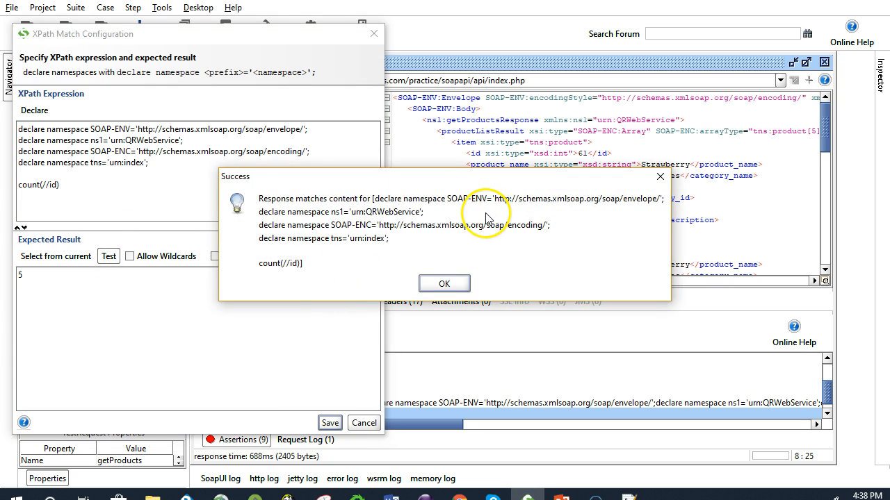
{"action": "left_click", "coordinate": [442, 283]}
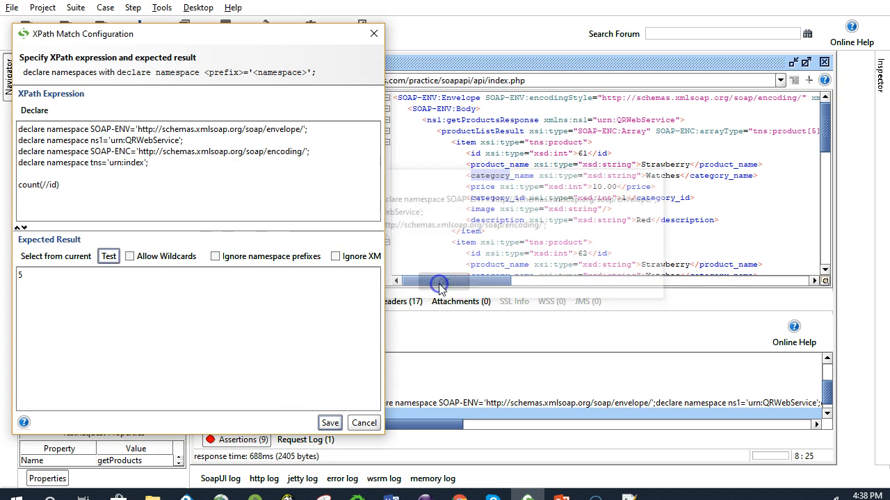
Clear the expected result and fill it in from the current response
{"action": "left_click_drag", "start_coordinate": [36, 278], "coordinate": [17, 275]}
{"action": "left_click", "coordinate": [70, 256]}
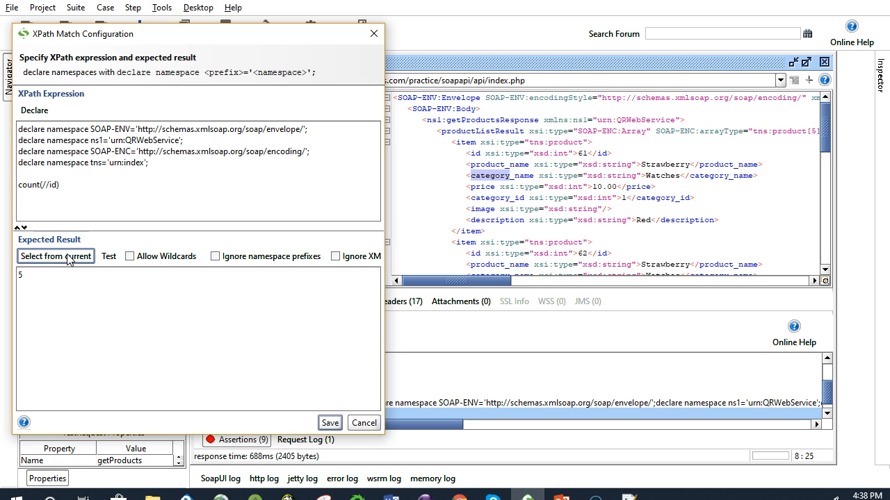
{"action": "left_click_drag", "start_coordinate": [30, 278], "coordinate": [18, 275]}
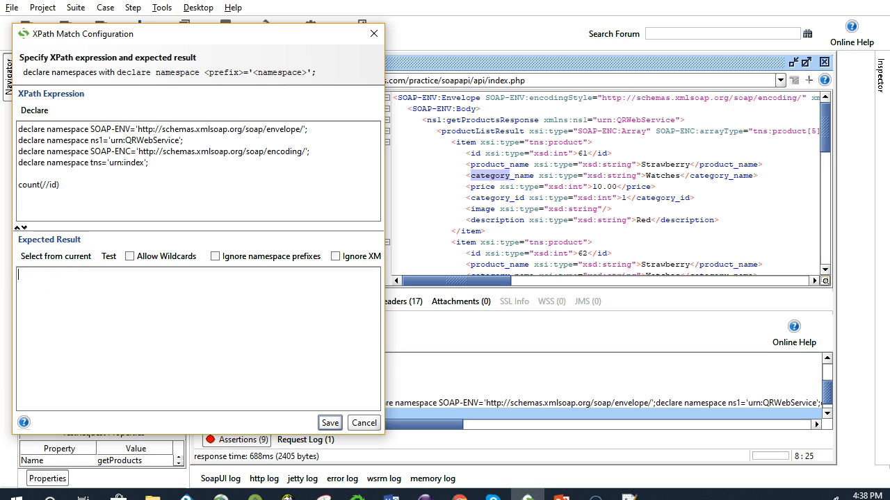
{"action": "left_click", "coordinate": [72, 263]}
{"action": "key", "text": "ctrl+a"}
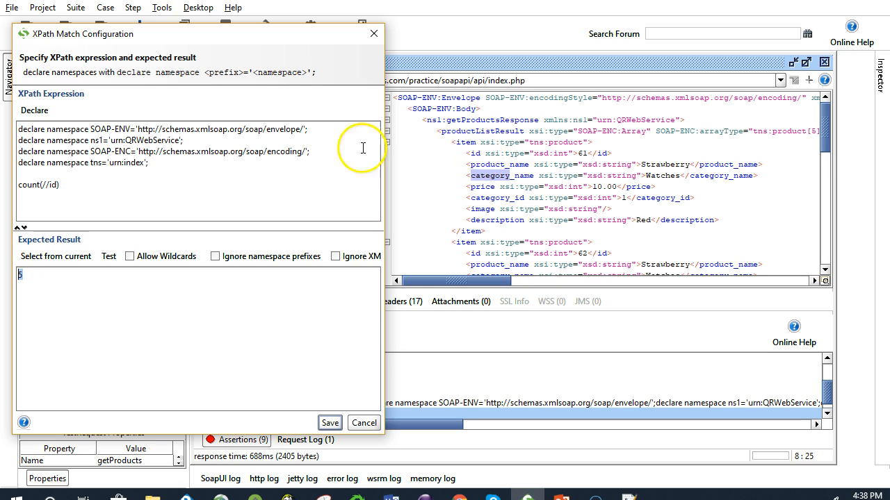
Change the XPath expression to count(//item) and refresh the expected result from the current response
{"action": "left_click", "coordinate": [59, 189]}
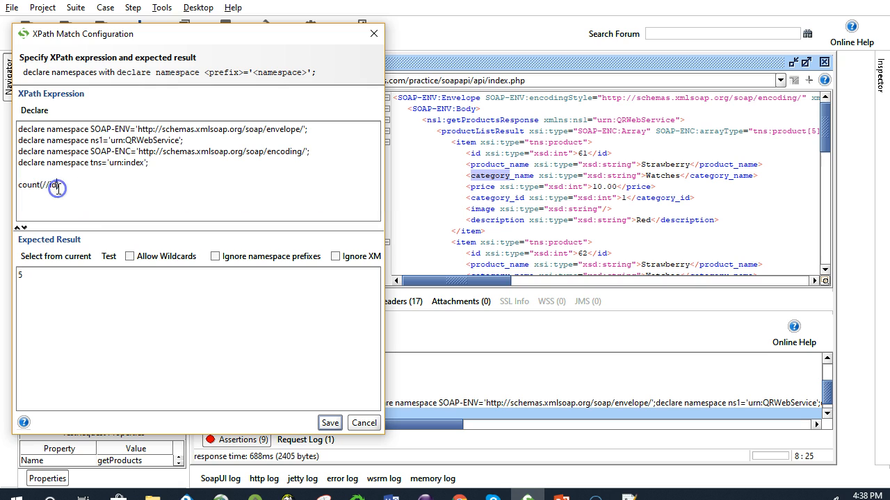
{"action": "key", "text": "BackSpace"}
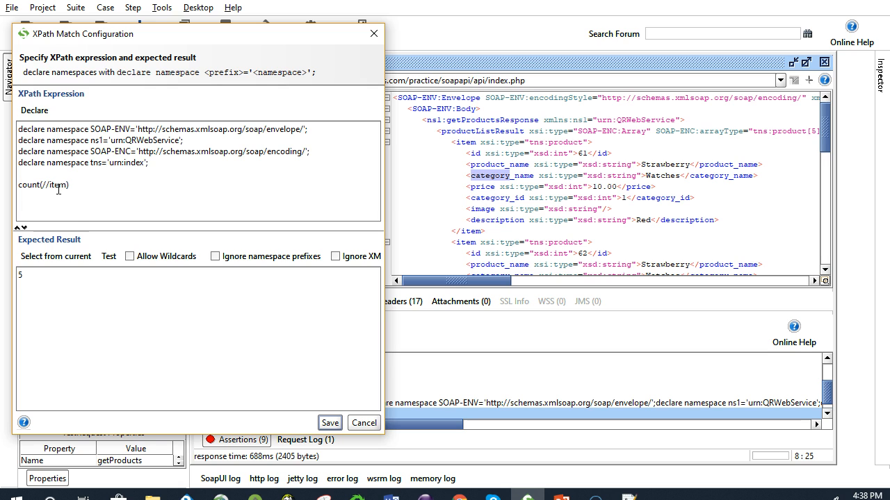
{"action": "left_click", "coordinate": [57, 257]}
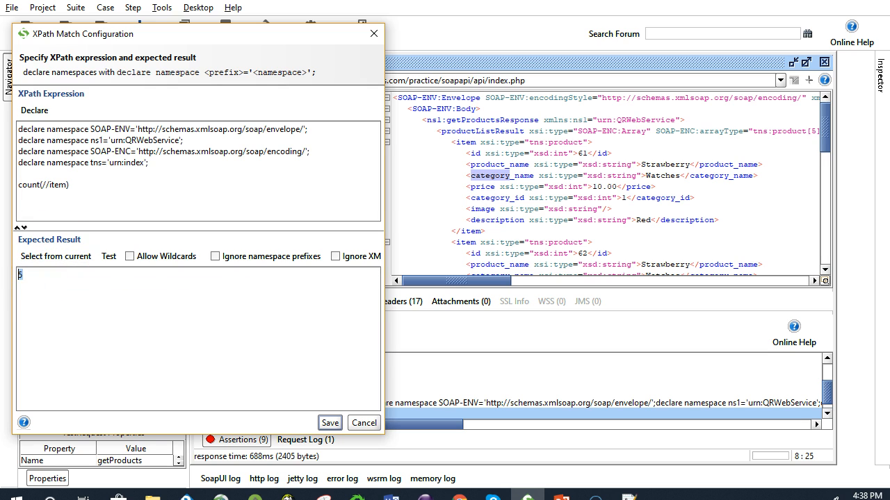
{"action": "left_click", "coordinate": [59, 257]}
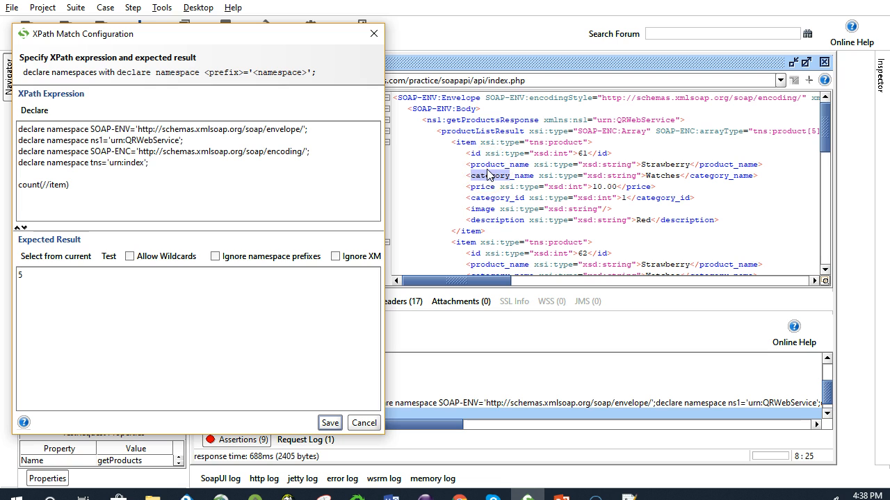
Save the count(//item) assertion and check its status at the end of the assertions list
{"action": "left_click_drag", "start_coordinate": [71, 184], "coordinate": [18, 173]}
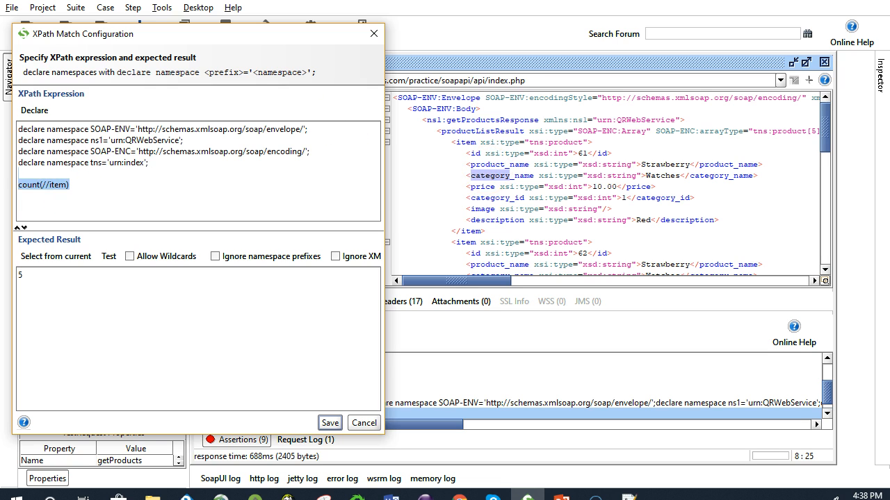
{"action": "left_click", "coordinate": [339, 422]}
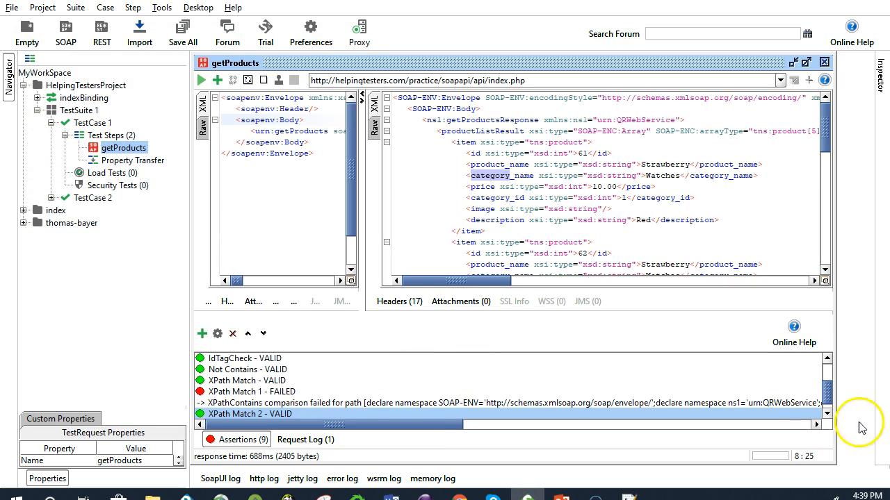
{"action": "left_click", "coordinate": [827, 412]}
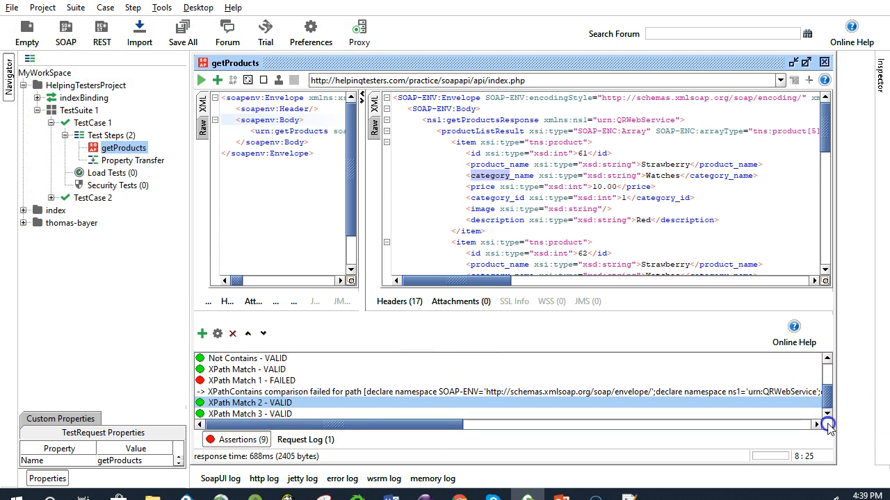
Add another XPath Match assertion to the getProducts test request
{"action": "left_click", "coordinate": [201, 334]}
{"action": "left_click", "coordinate": [470, 75]}
{"action": "right_click", "coordinate": [298, 73]}
{"action": "left_click", "coordinate": [499, 77]}
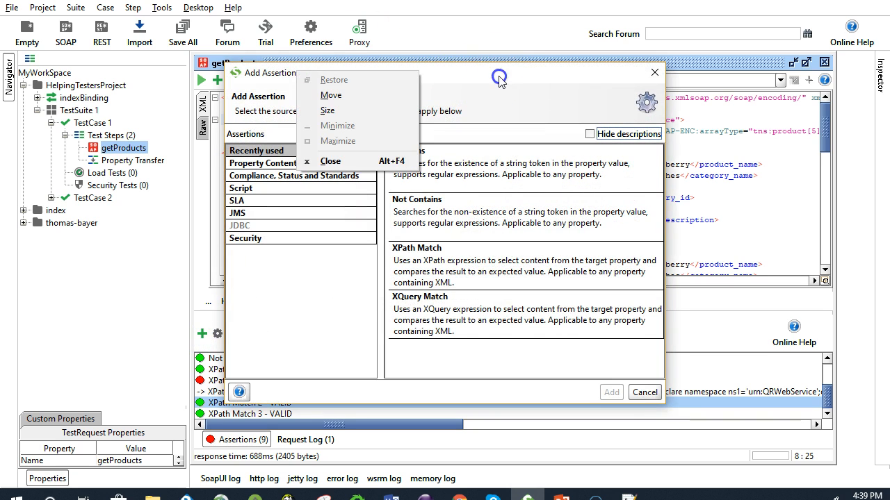
{"action": "left_click_drag", "start_coordinate": [499, 77], "coordinate": [288, 70]}
{"action": "left_click", "coordinate": [267, 259]}
{"action": "double_click", "coordinate": [266, 259]}
{"action": "left_click", "coordinate": [409, 261]}
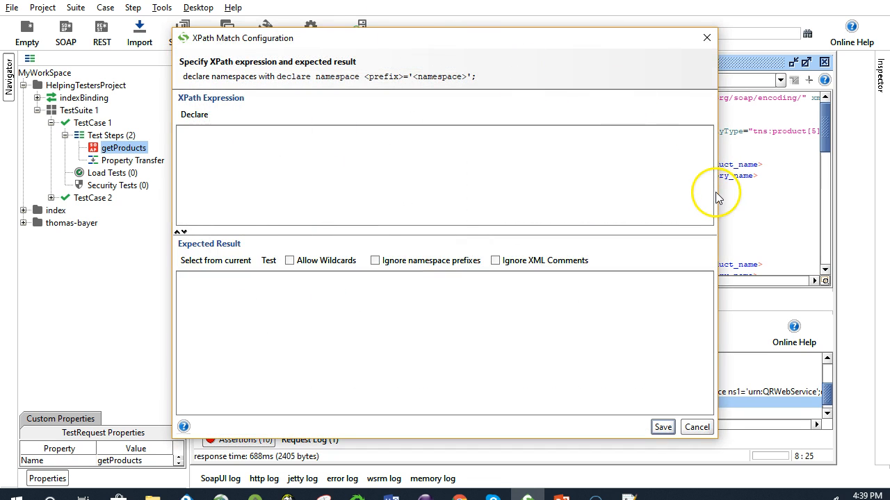
Move the XPath Match Configuration dialog aside and narrow it to uncover the response XML
{"action": "left_click", "coordinate": [721, 199]}
{"action": "left_click", "coordinate": [451, 179]}
{"action": "left_click_drag", "start_coordinate": [683, 231], "coordinate": [445, 230]}
{"action": "left_click", "coordinate": [718, 203]}
{"action": "left_click", "coordinate": [472, 191]}
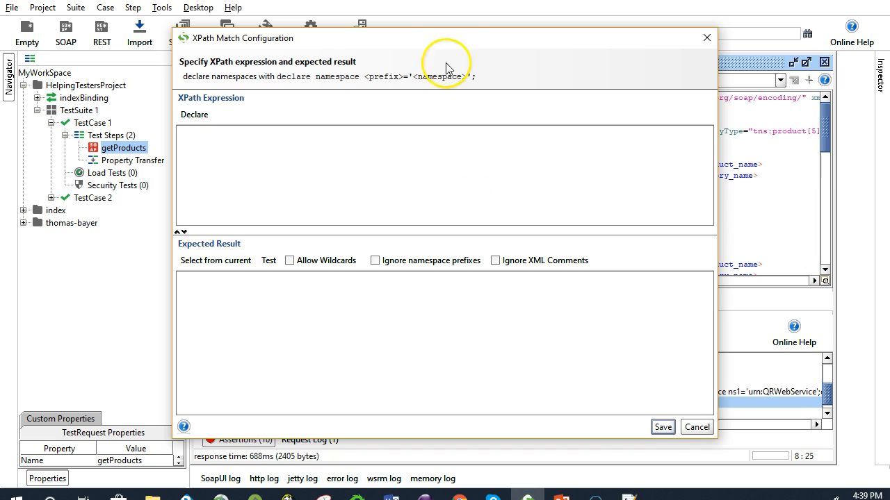
{"action": "left_click_drag", "start_coordinate": [458, 38], "coordinate": [292, 65]}
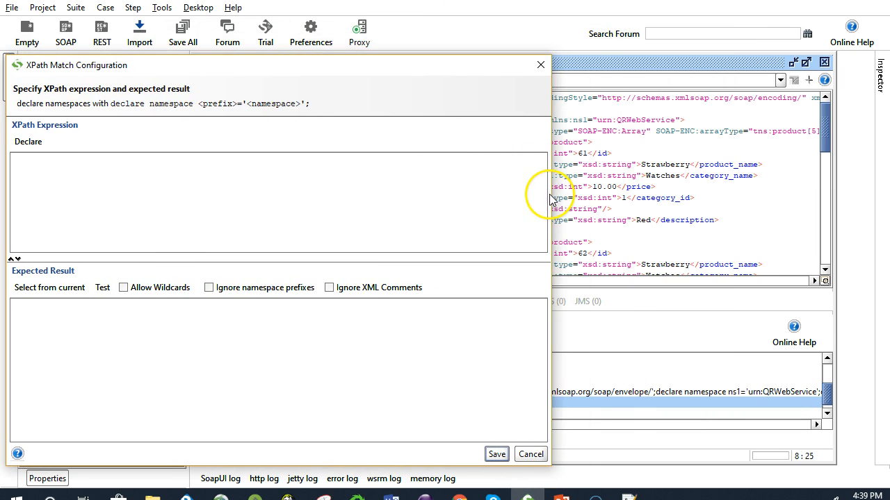
{"action": "left_click_drag", "start_coordinate": [549, 195], "coordinate": [357, 182]}
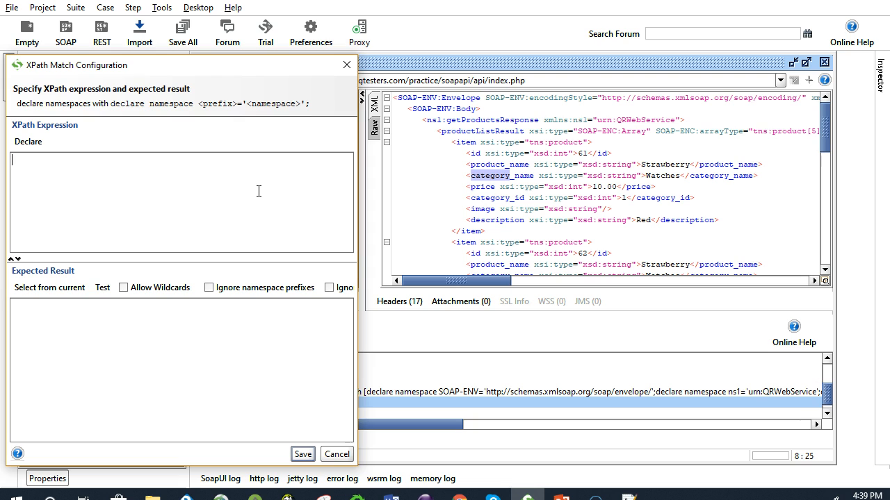
Declare the response namespaces and enter exists(//item/id) as the XPath expression
{"action": "left_click", "coordinate": [34, 143]}
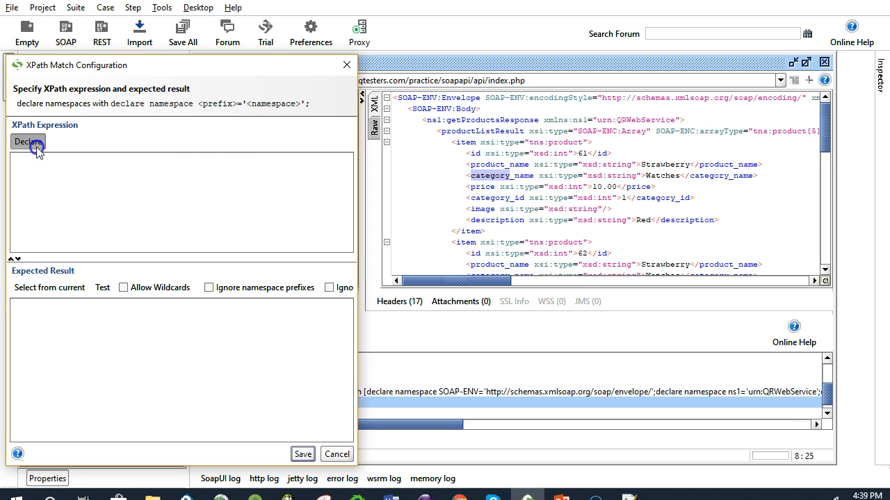
{"action": "left_click", "coordinate": [108, 247]}
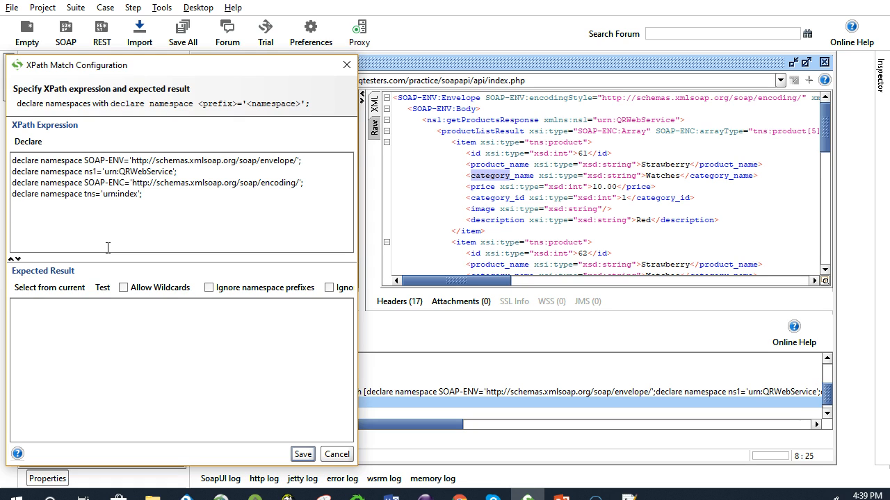
{"action": "type", "text": "exists(//item/"}
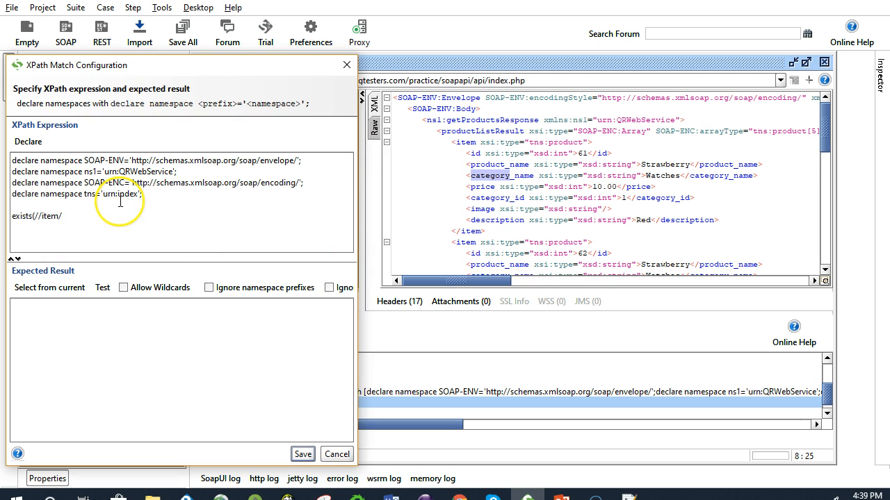
{"action": "type", "text": "id)"}
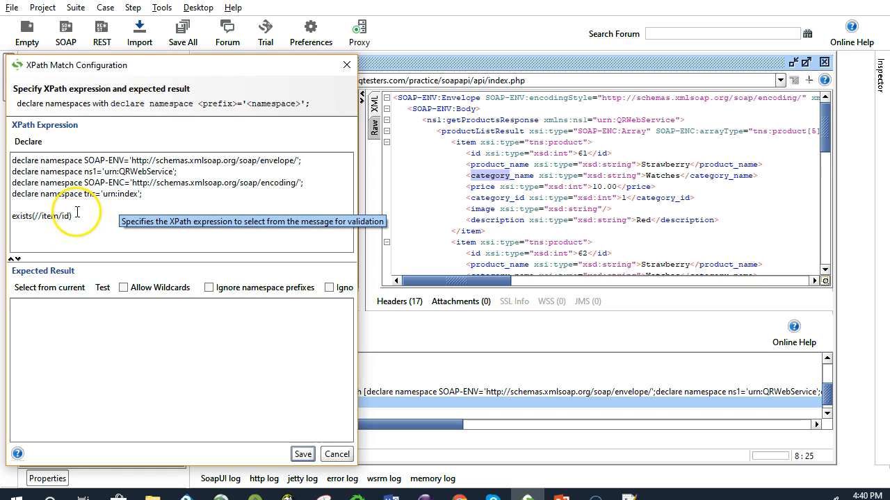
{"action": "left_click_drag", "start_coordinate": [72, 216], "coordinate": [32, 216]}
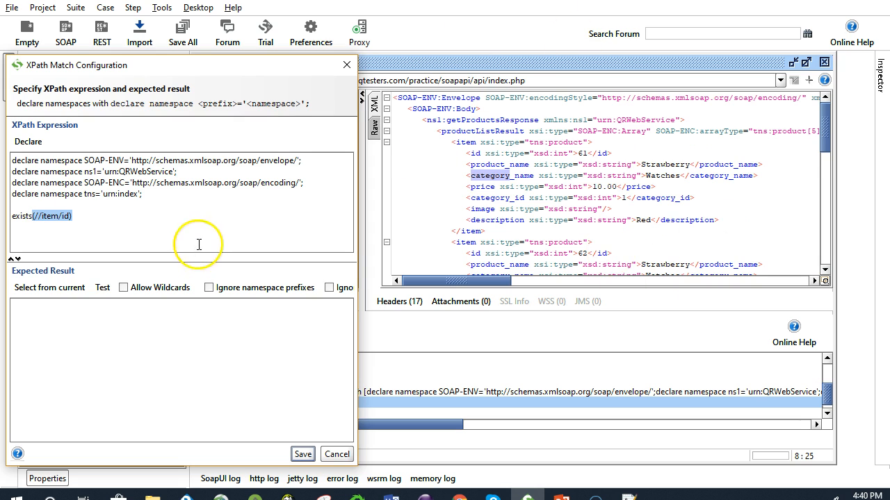
Try to fill the expected result of the exists(//item/id) expression from the current response
{"action": "left_click", "coordinate": [77, 289]}
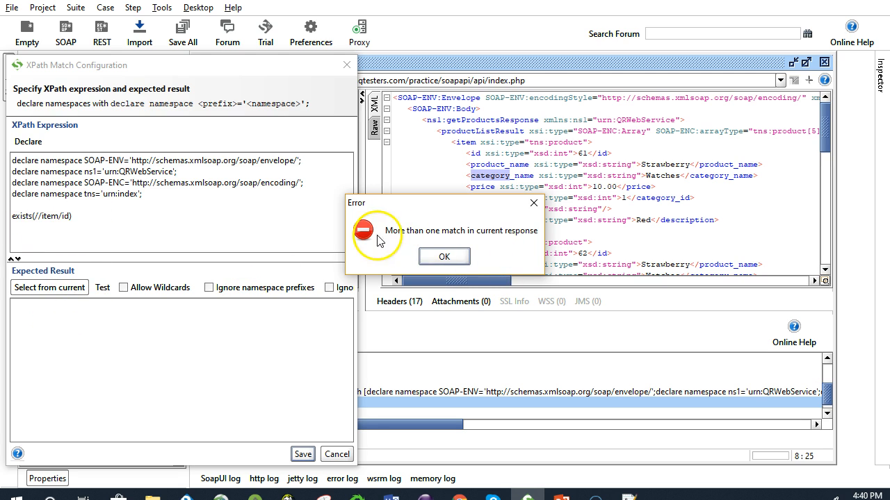
{"action": "left_click", "coordinate": [442, 257]}
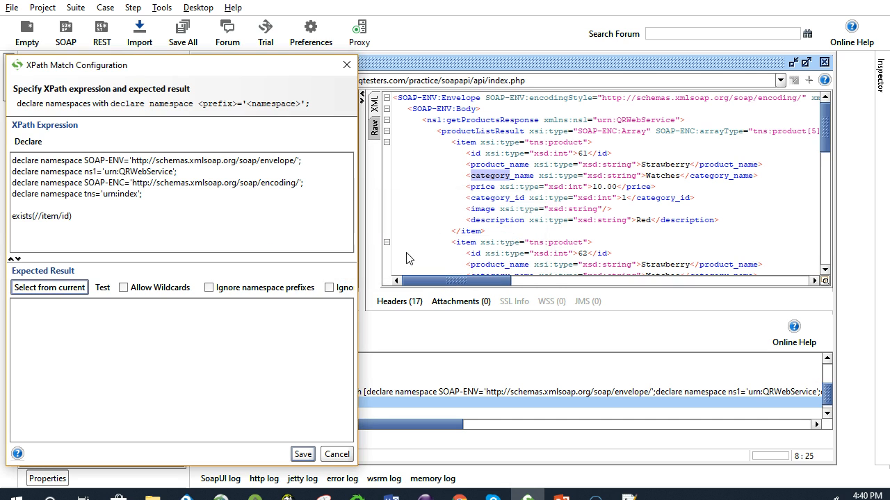
{"action": "left_click", "coordinate": [102, 288]}
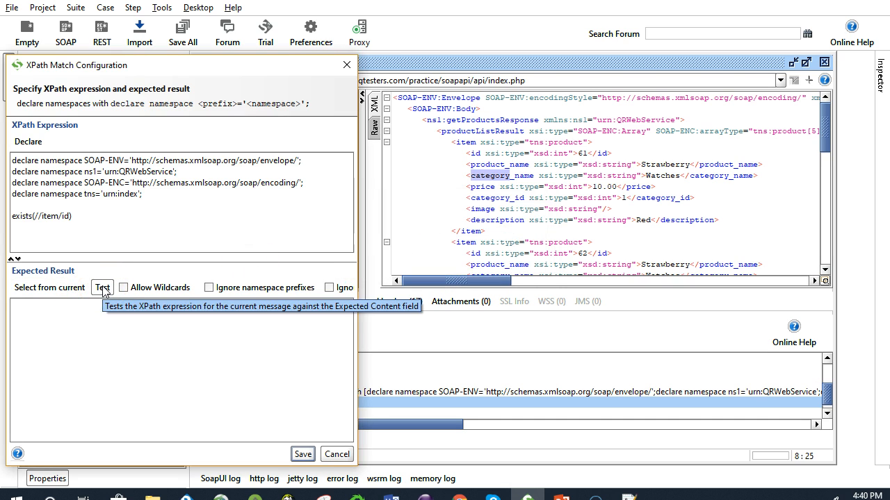
Test exists(//item/id) against the empty expected result, and enter true as the expected result
{"action": "left_click", "coordinate": [102, 287]}
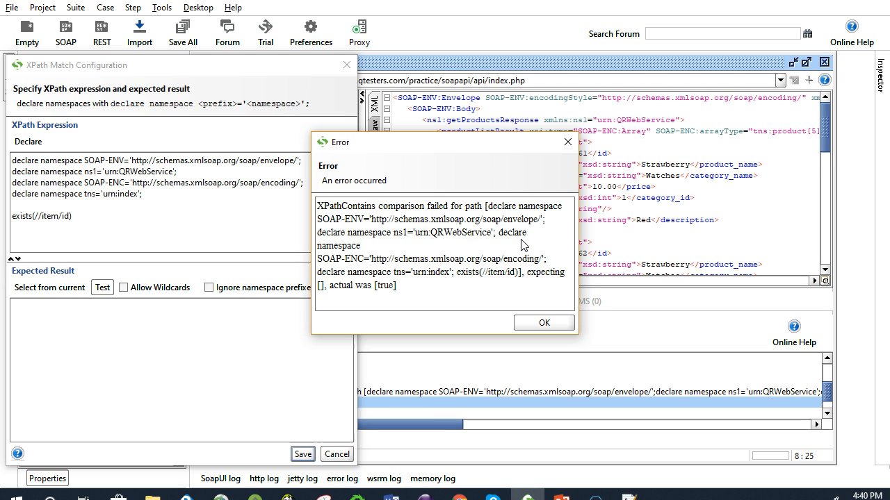
{"action": "left_click", "coordinate": [546, 324]}
{"action": "left_click", "coordinate": [100, 360]}
{"action": "type", "text": "t"}
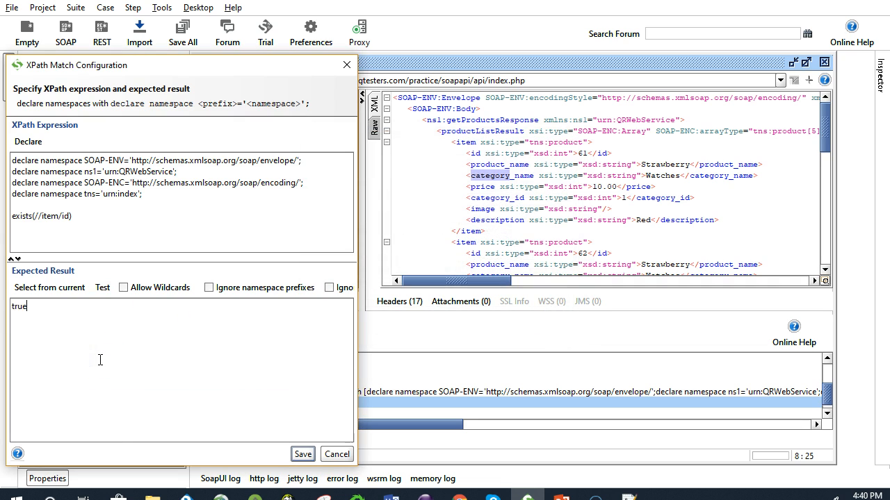
{"action": "type", "text": "rue"}
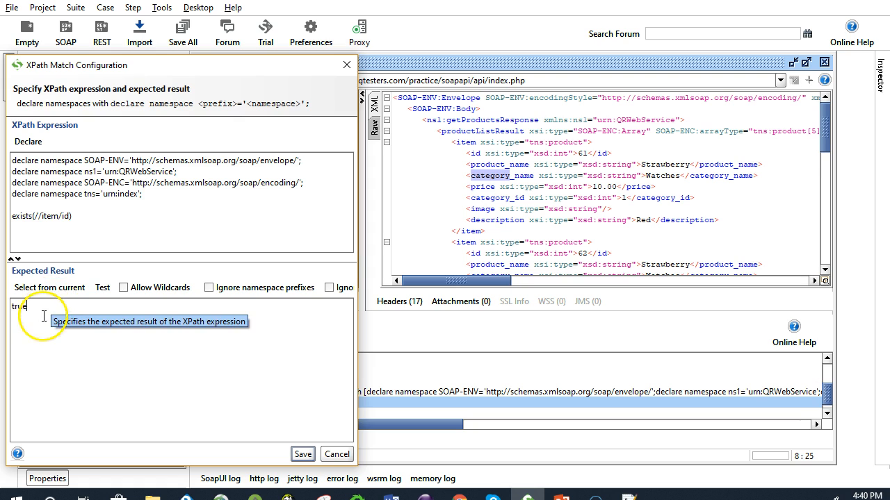
Test exists(//item/id) against the expected result true
{"action": "left_click_drag", "start_coordinate": [29, 307], "coordinate": [12, 307]}
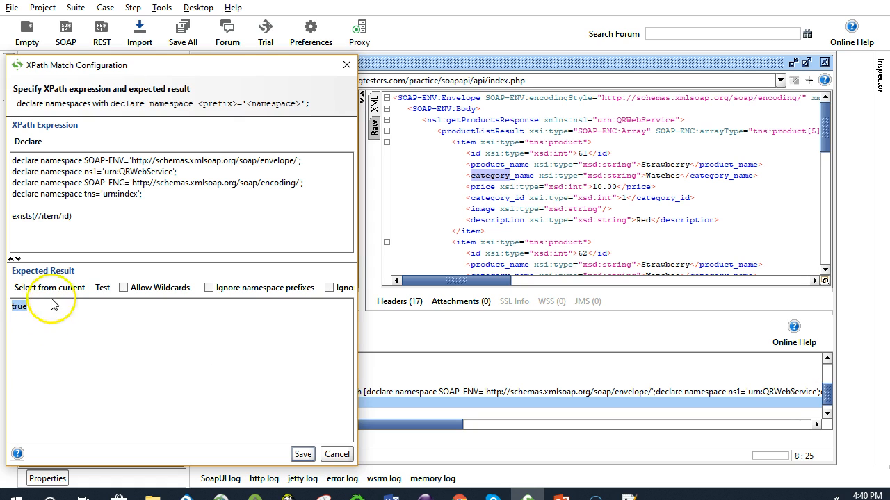
{"action": "left_click", "coordinate": [105, 288]}
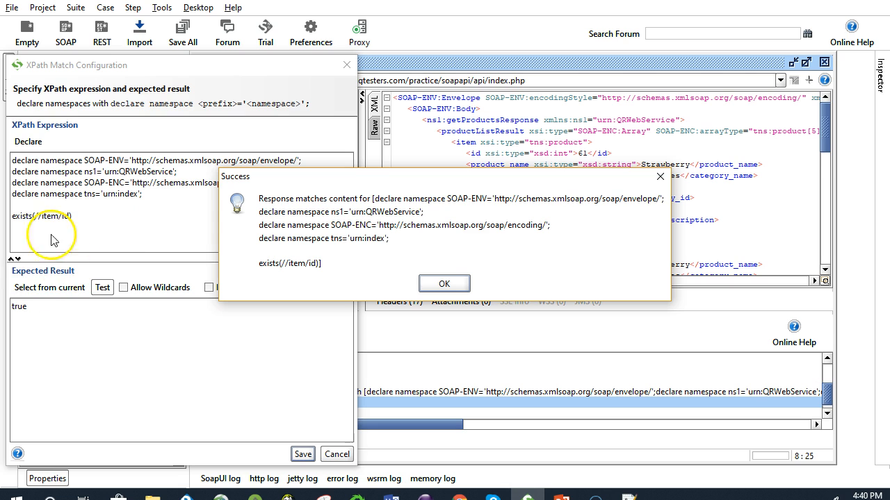
{"action": "left_click", "coordinate": [444, 284]}
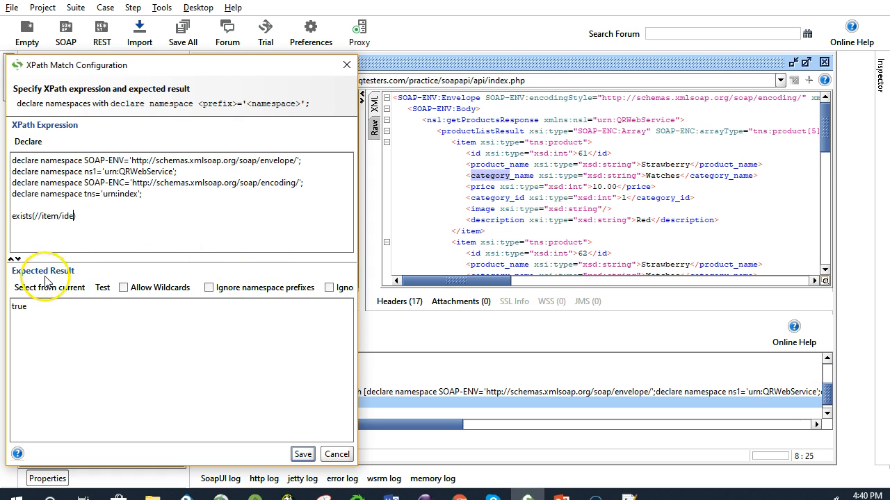
Try the misspelled expression exists(//item/ide), testing it against the expected result true and against false
{"action": "left_click", "coordinate": [101, 287]}
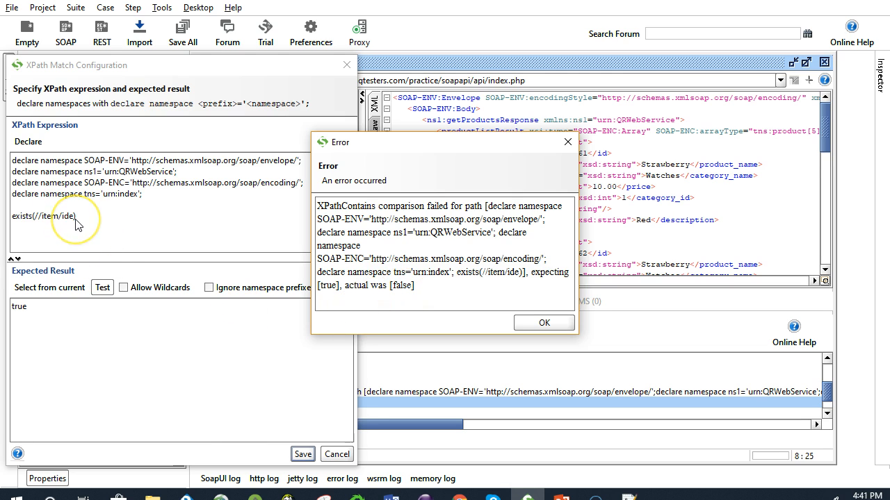
{"action": "left_click", "coordinate": [567, 325]}
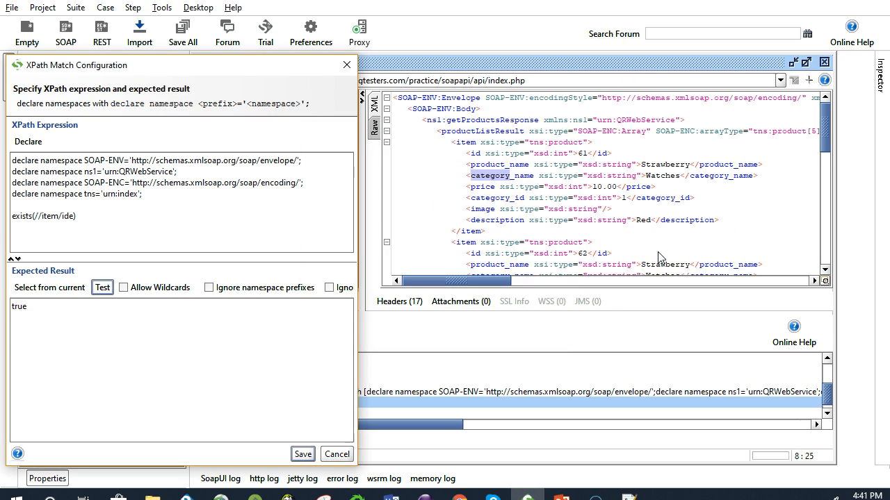
{"action": "double_click", "coordinate": [71, 322]}
{"action": "type", "text": "false"}
{"action": "left_click", "coordinate": [102, 287]}
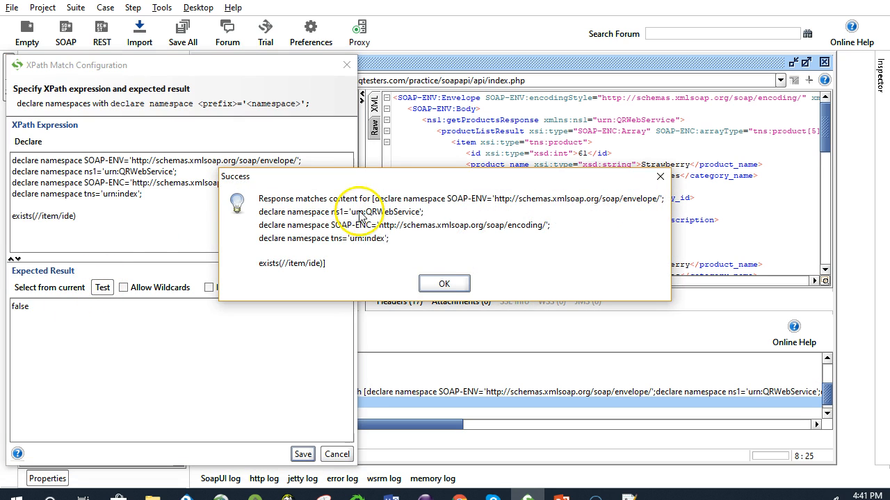
{"action": "left_click", "coordinate": [448, 284]}
Restore the expected result true and the expression exists(//item/id), and save the XPath Match assertion
{"action": "left_click", "coordinate": [80, 316]}
{"action": "key", "text": "BackSpace"}
{"action": "key", "text": "BackSpace"}
{"action": "key", "text": "BackSpace"}
{"action": "key", "text": "BackSpace"}
{"action": "key", "text": "BackSpace"}
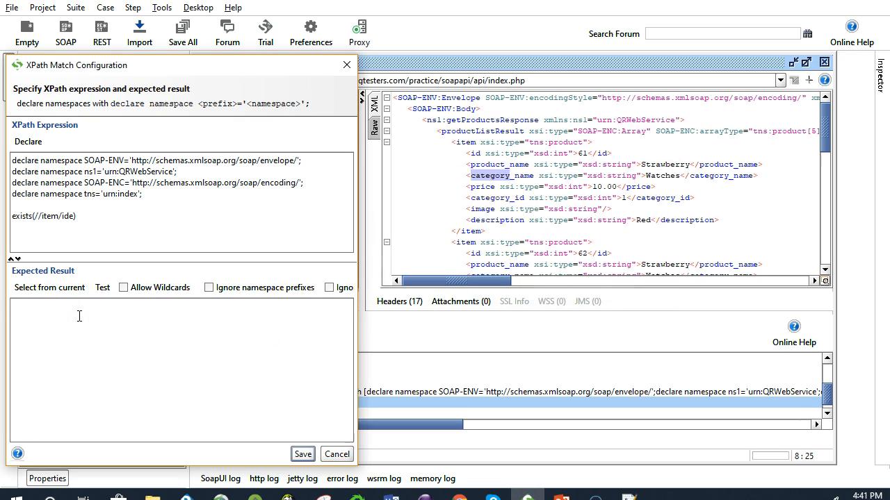
{"action": "type", "text": "true"}
{"action": "left_click", "coordinate": [74, 217]}
{"action": "key", "text": "BackSpace"}
{"action": "left_click", "coordinate": [301, 454]}
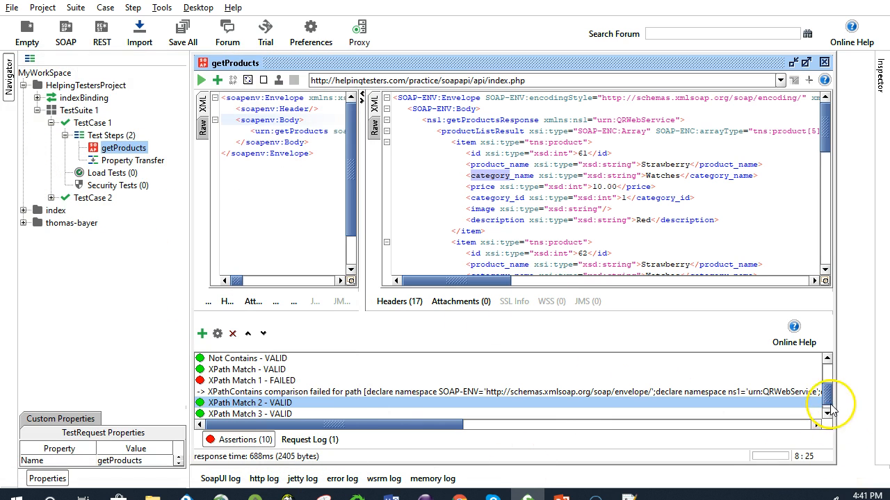
{"action": "left_click_drag", "start_coordinate": [827, 392], "coordinate": [827, 403]}
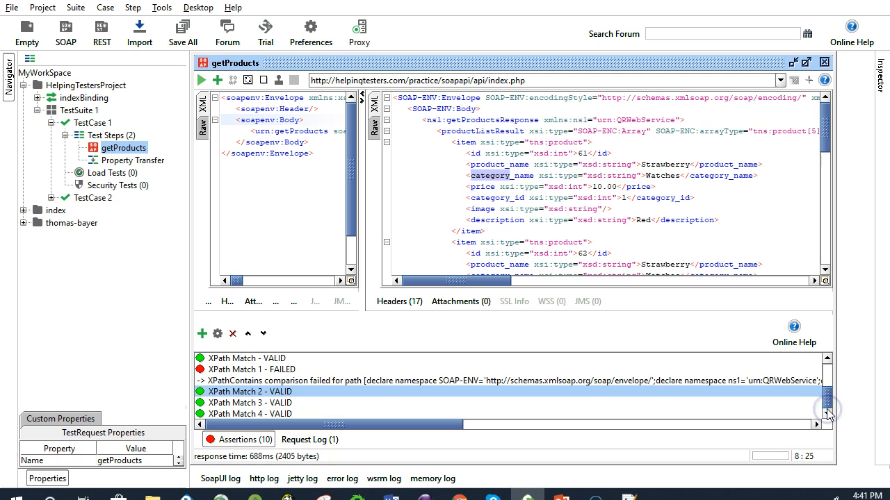